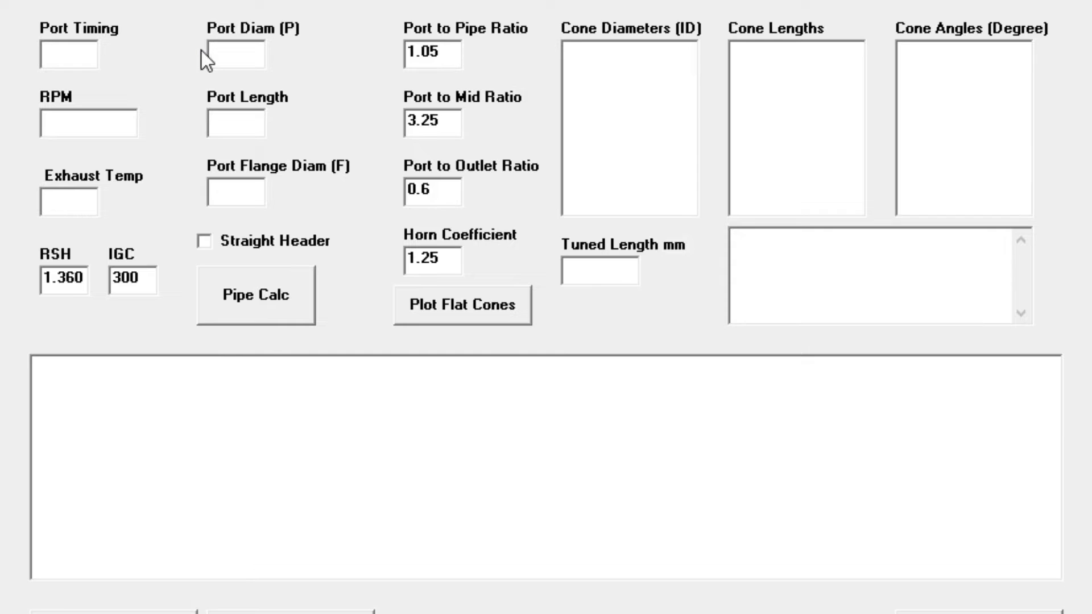
Move between the port diameter, port length and flange diameter fields, ending on port diameter
click(238, 51)
click(248, 119)
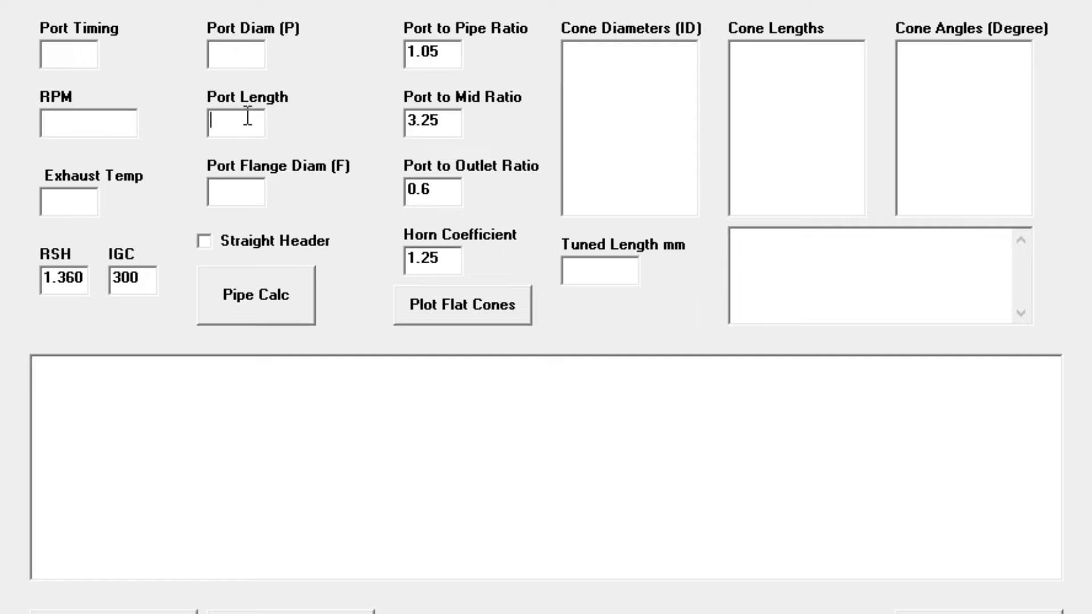
click(252, 188)
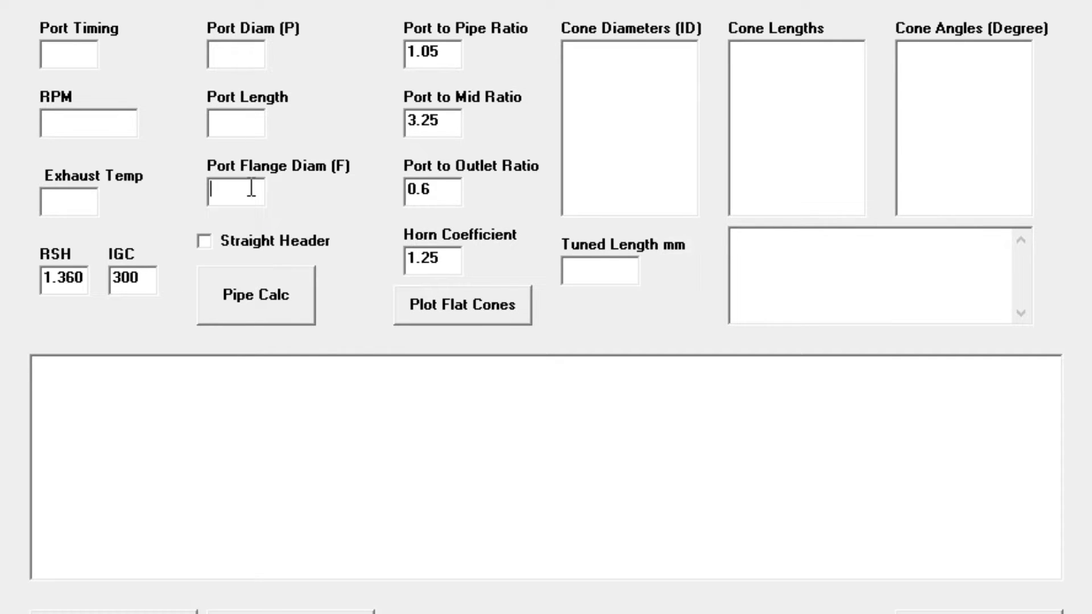
click(236, 49)
click(239, 124)
click(244, 190)
click(242, 54)
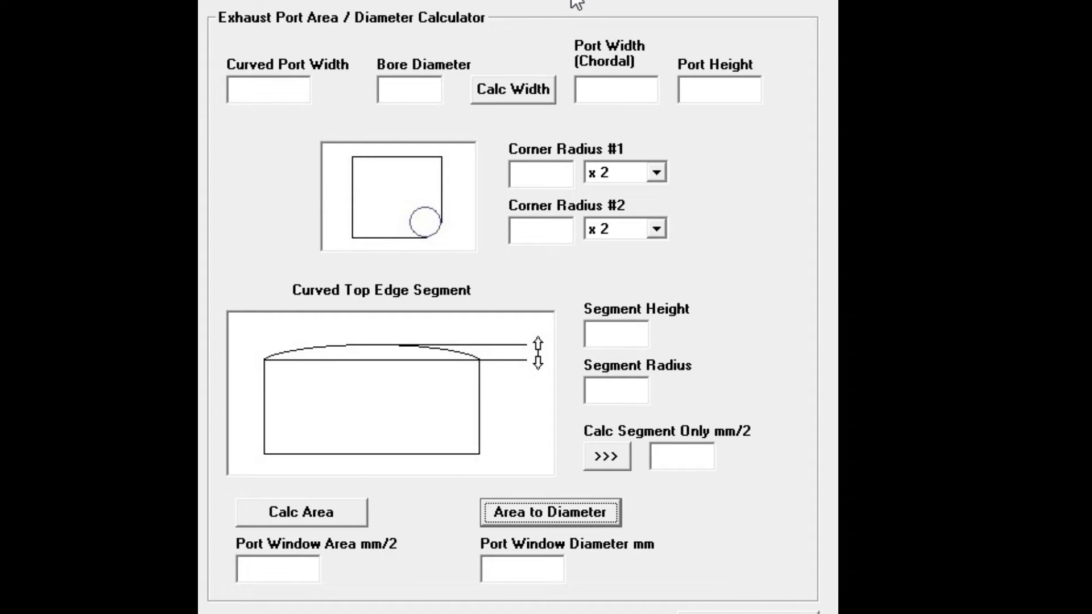
Enter curved port width 25.5 and bore 44 to get a chordal port width of 24.10
click(257, 94)
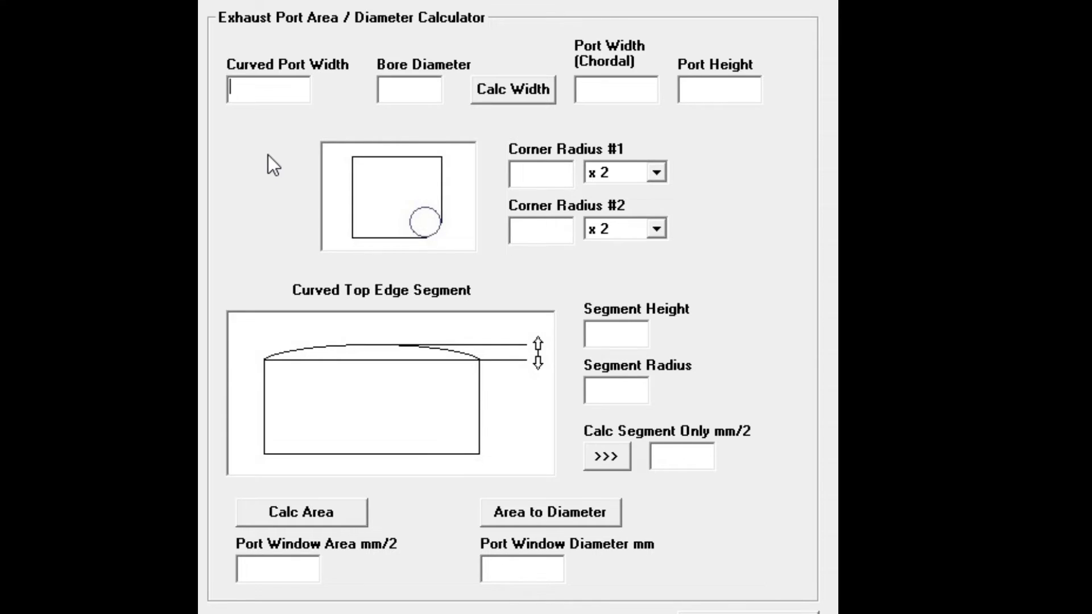
text(25.5)
text(44)
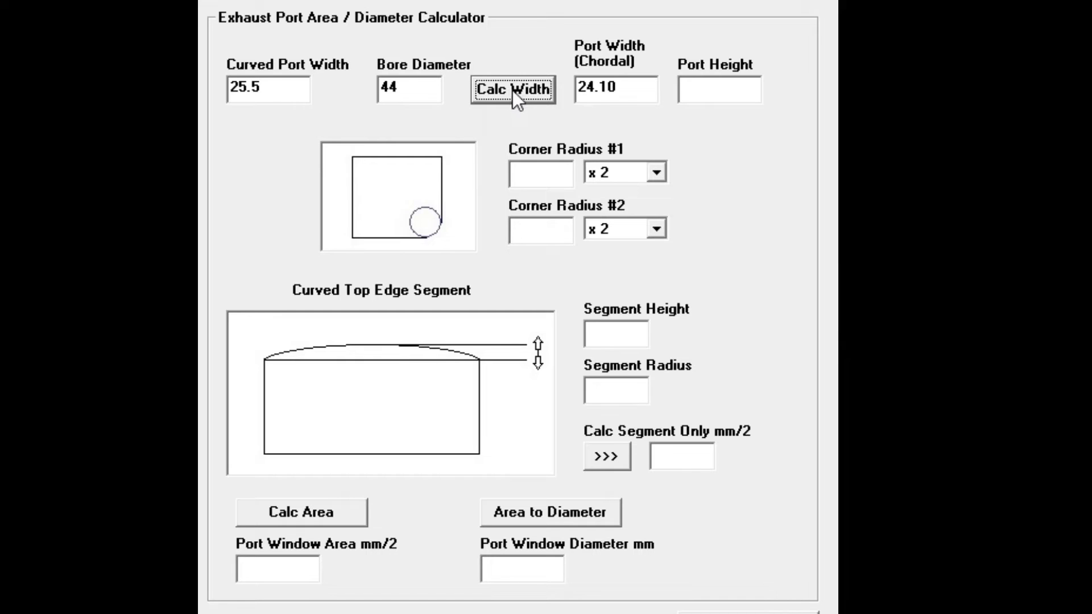
click(641, 88)
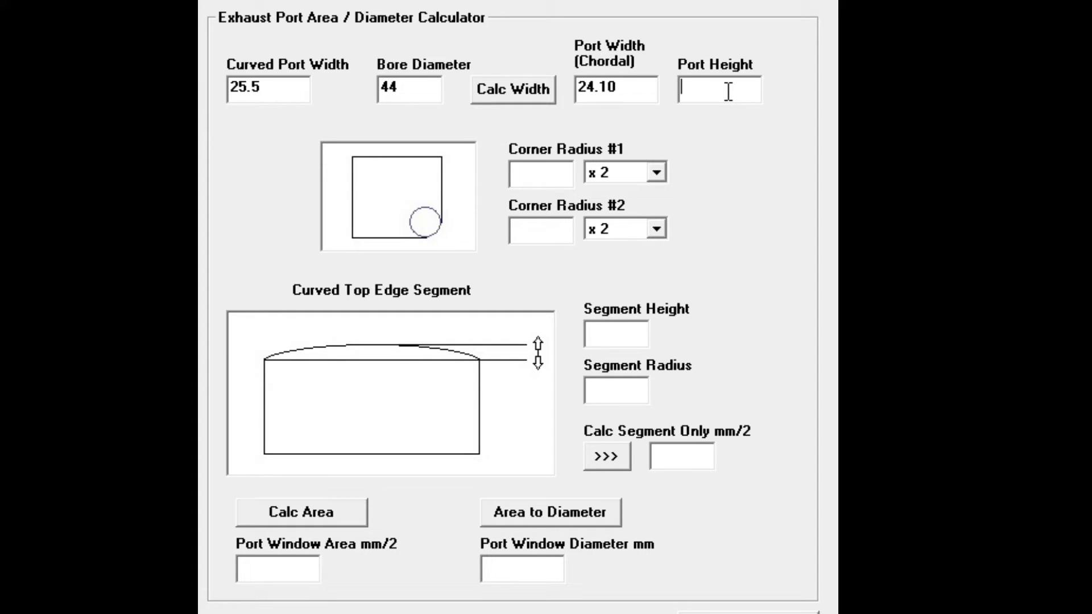
text(12.5)
Cycle the Corner Radius #1 multiplier through x 3, x 4 and x 1, then back to x 2
click(649, 173)
click(617, 223)
click(661, 180)
click(629, 241)
click(656, 173)
click(664, 189)
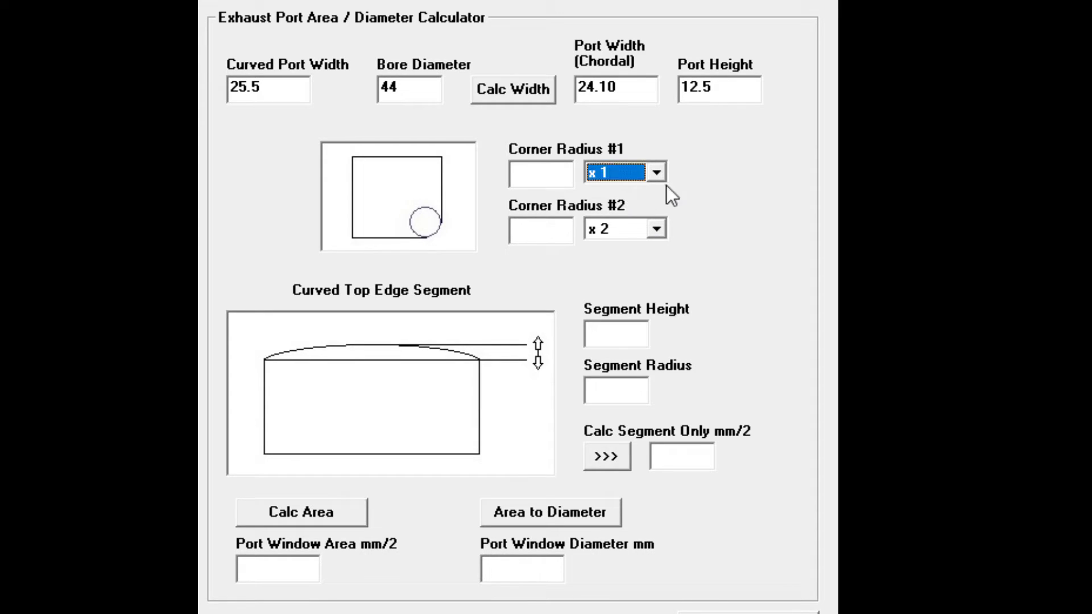
click(659, 173)
click(610, 206)
click(542, 174)
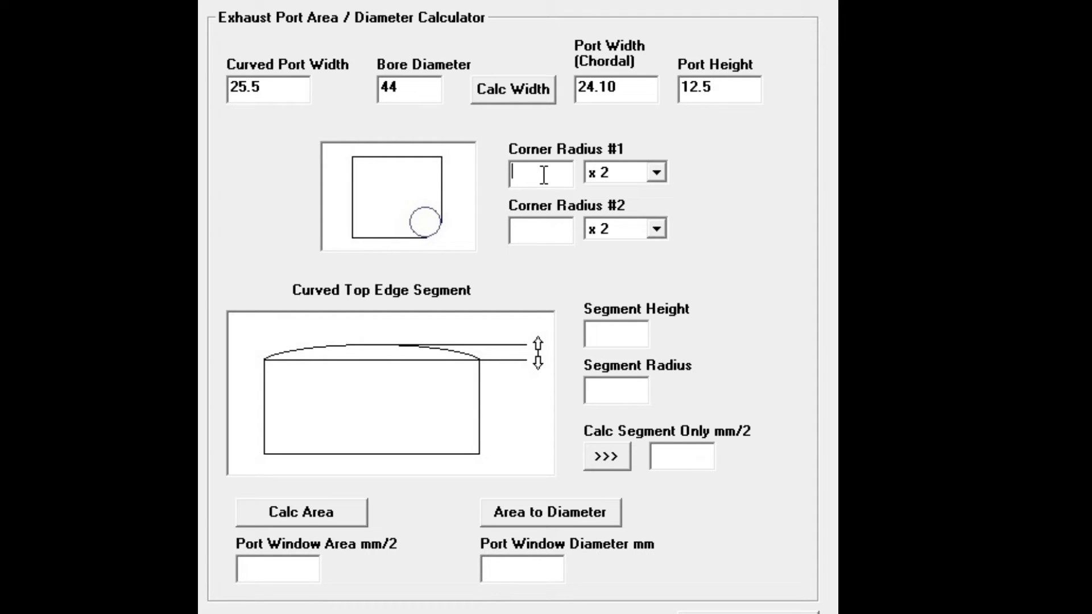
text(4.5)
Enter corner radius 4.5, segment height 3 and segment radius 28.5
click(632, 392)
text(28.5)
Calculate the port window area and select the resulting 18.60 diameter
click(309, 508)
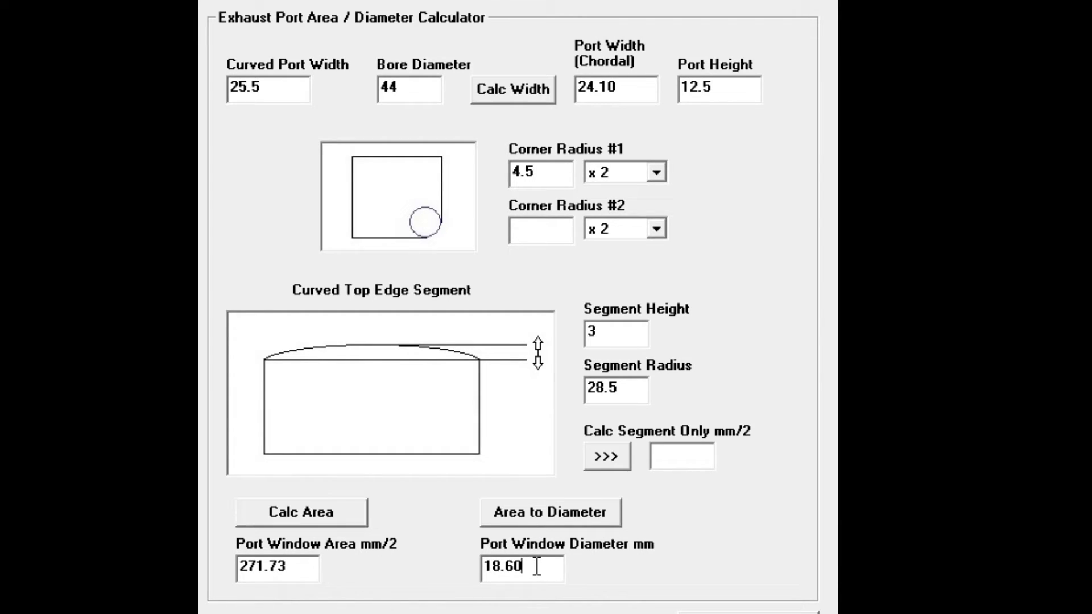
drag(538, 567, 475, 569)
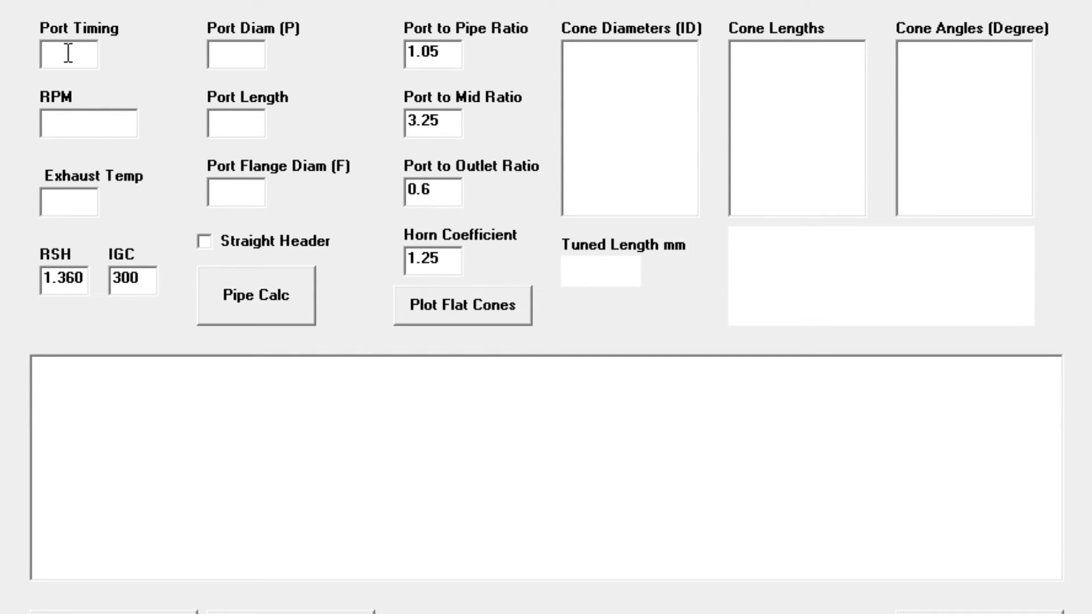
text(1)
text(5)
text(7)
text(000)
Set engine speed to 7000 RPM and exhaust temperature to 300 in the pipe calculator
click(68, 205)
text(3)
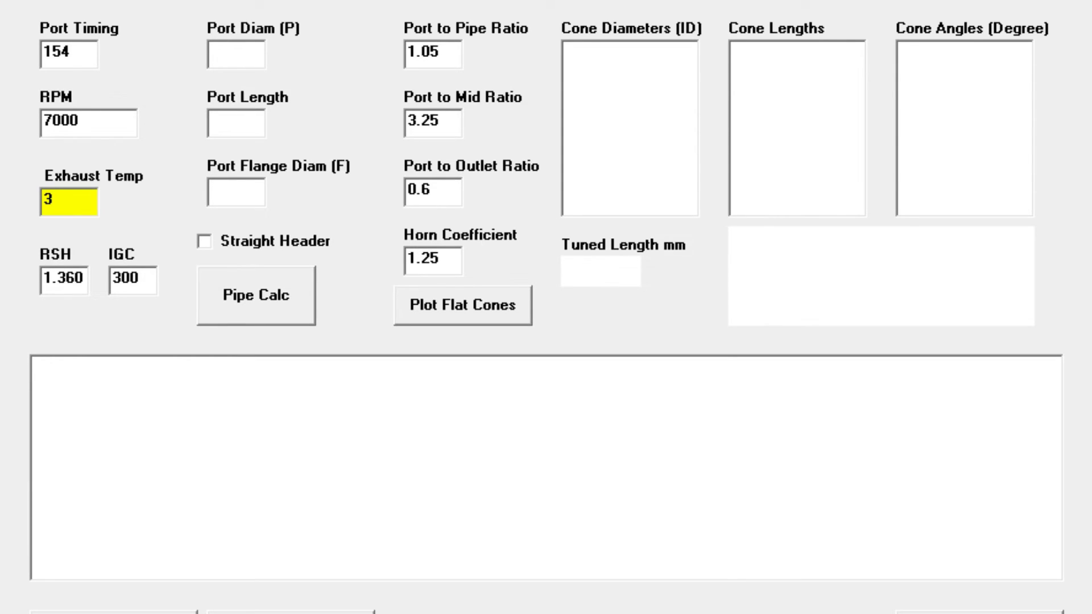
text(00)
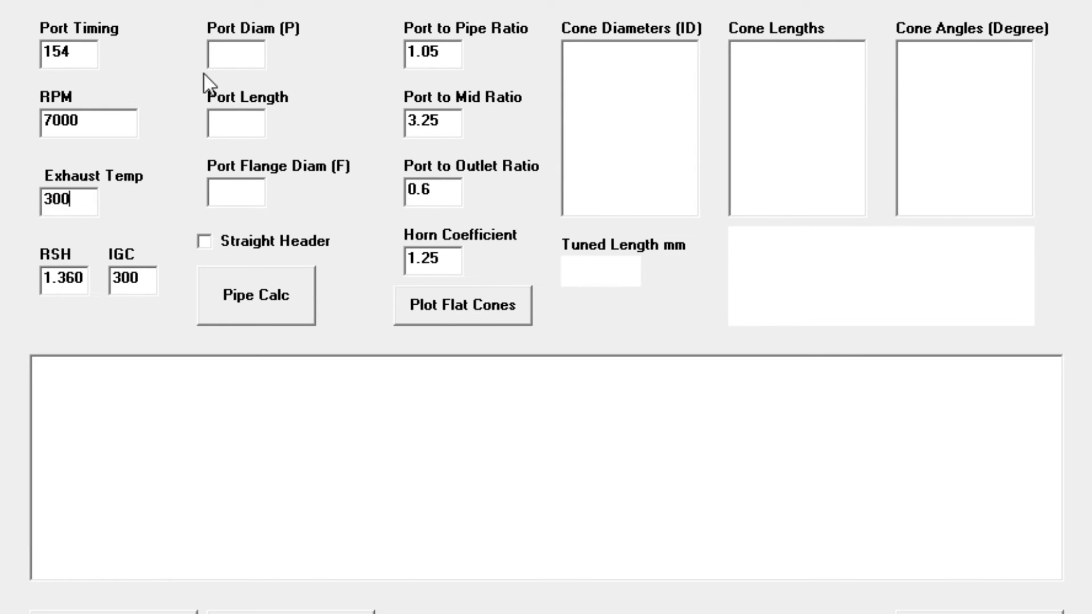
click(249, 54)
text(18.6)
Enter port diameter 18.6, port length 24 and flange diameter 23.96
click(242, 121)
text(24)
text(23.96)
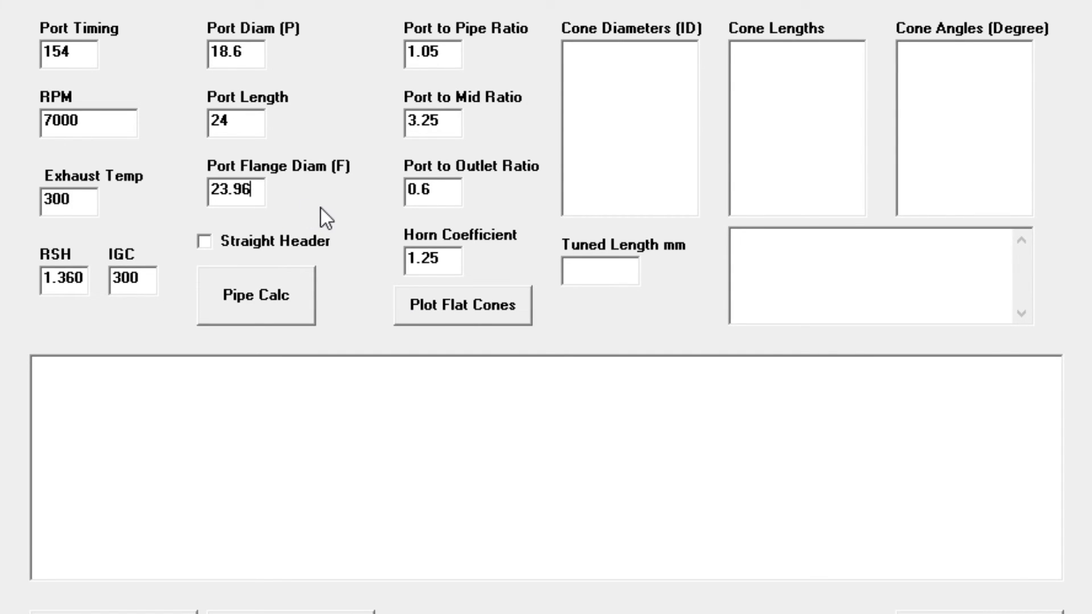
Change the port-to-outlet ratio from 0.6 to 0.7 and calculate the pipe, giving an 886.55 mm tuned length
click(441, 55)
double_click(429, 191)
click(429, 190)
drag(427, 190, 442, 189)
text(7)
click(277, 300)
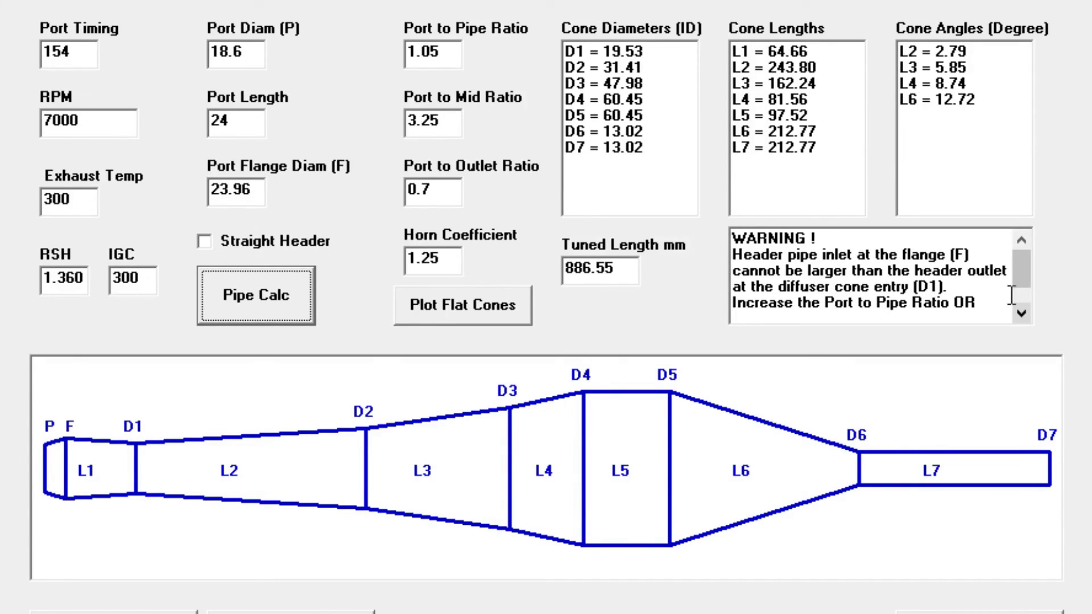
mouse_move(1021, 271)
mouse_down()
mouse_move(1021, 288)
mouse_move(1027, 260)
mouse_up()
Raise the port-to-pipe ratio from 1.05 to 1.29 and recalculate, giving D1 of 23.99
double_click(459, 52)
drag(420, 52, 455, 53)
text(25)
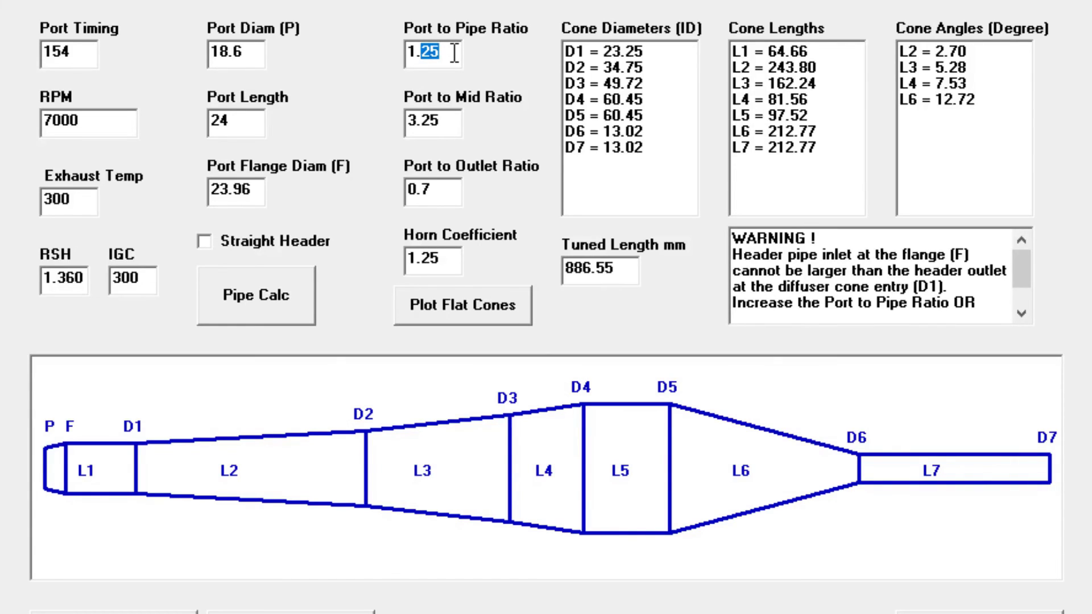
text(28)
key(BackSpace)
text(9)
click(270, 294)
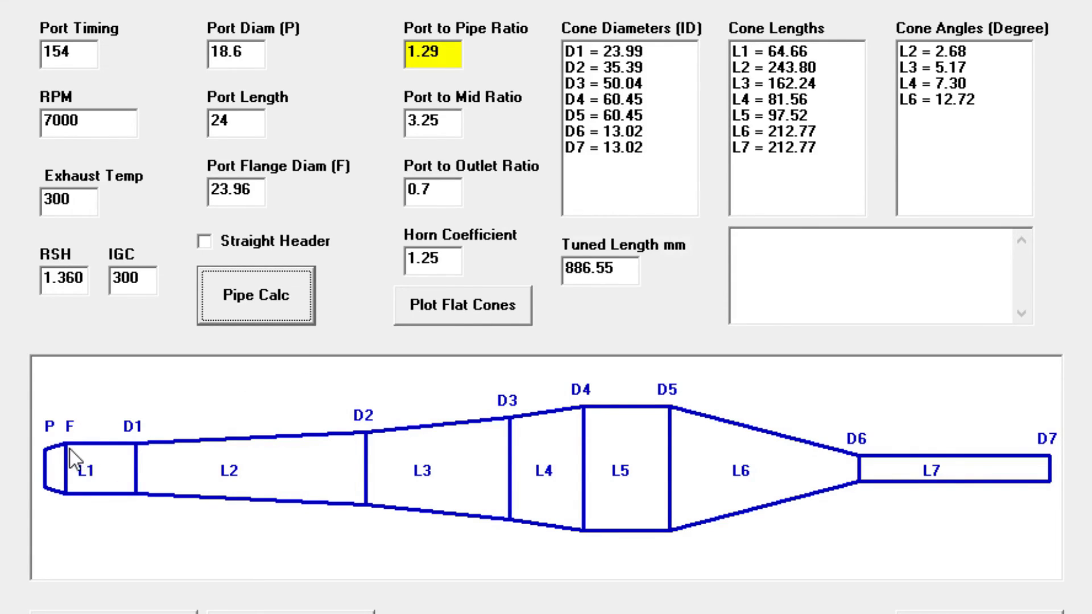
Enable the Straight Header option and recalculate the pipe
click(203, 242)
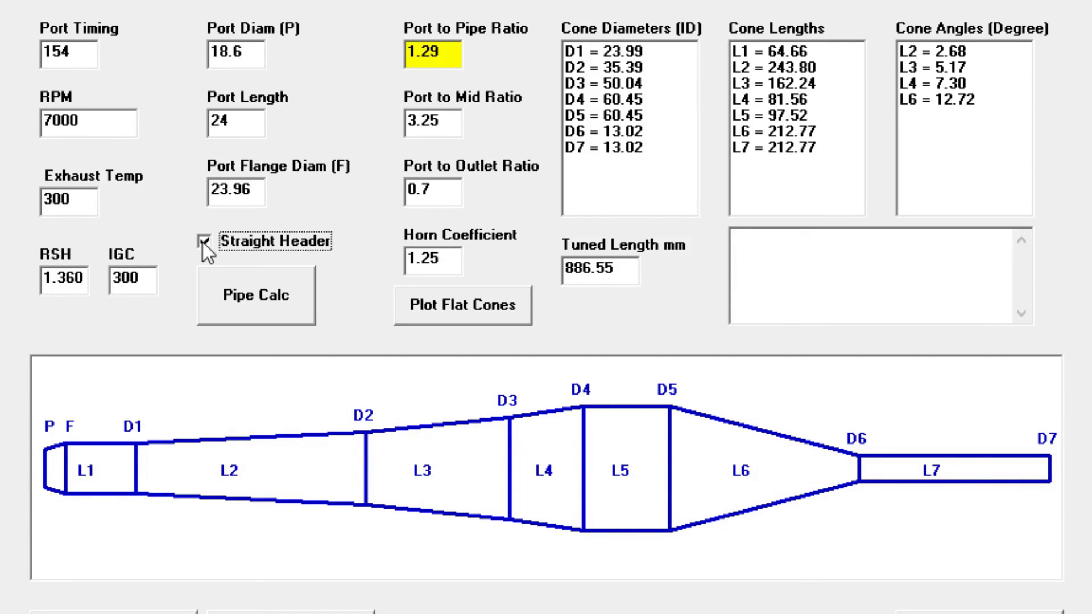
click(247, 290)
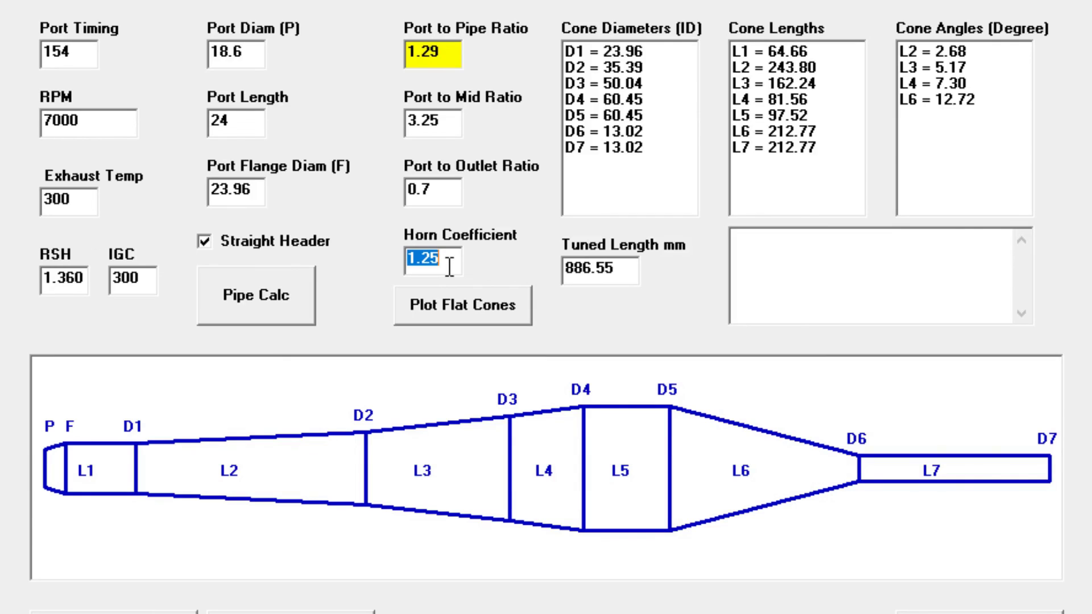
Change the horn coefficient from 1.25 to 2 and recalculate the pipe, giving D2 30.23 and D3 45.54
drag(401, 265, 449, 267)
text(2)
click(288, 301)
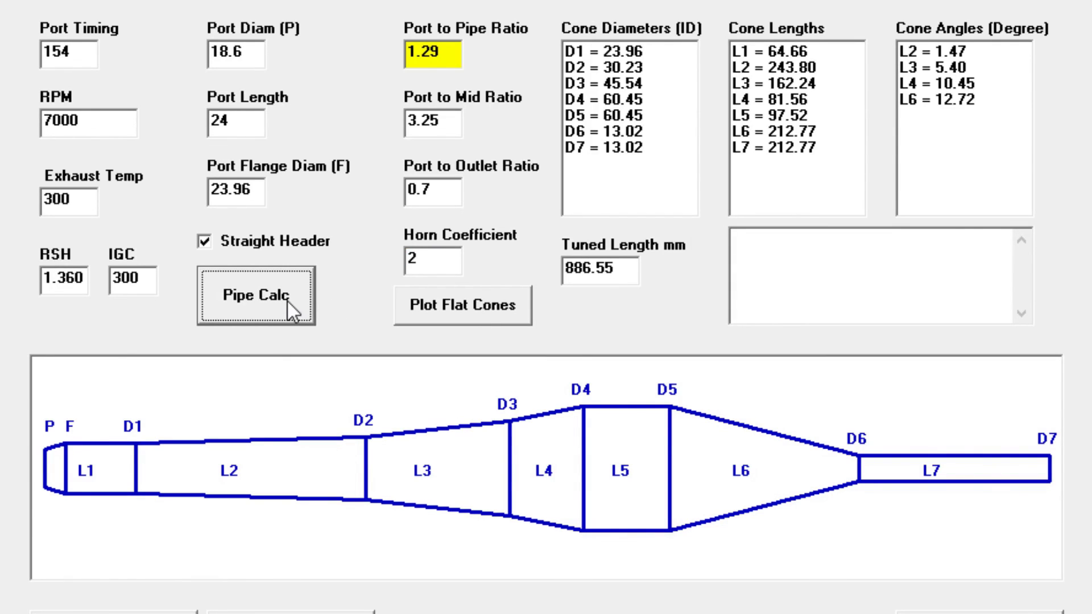